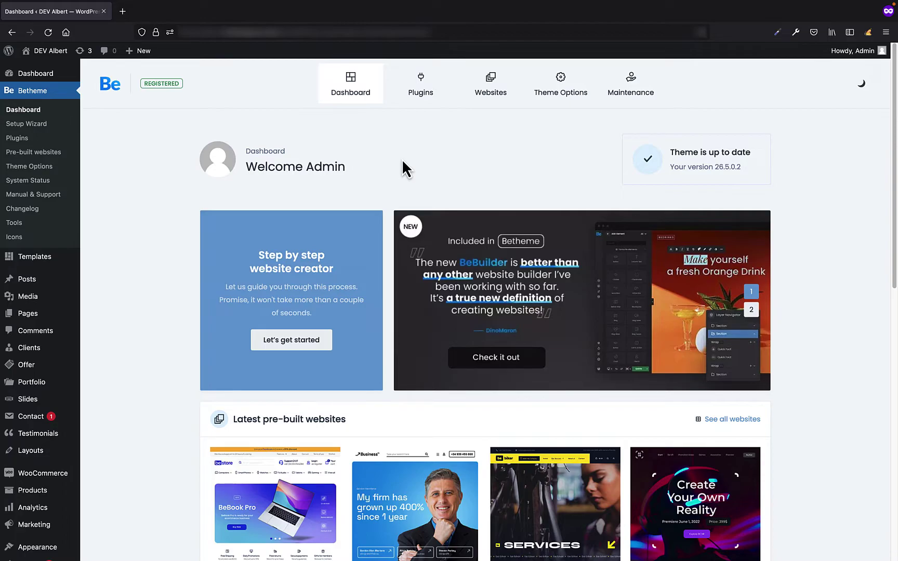
Step: Launch the Setup Wizard, try From scratch, then start with the Pre-built website option
click(34, 125)
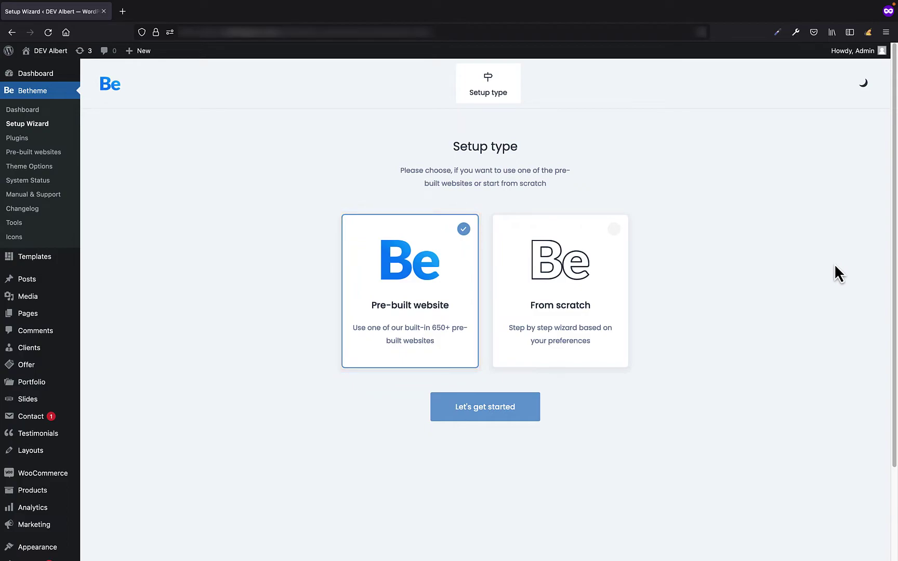
click(588, 302)
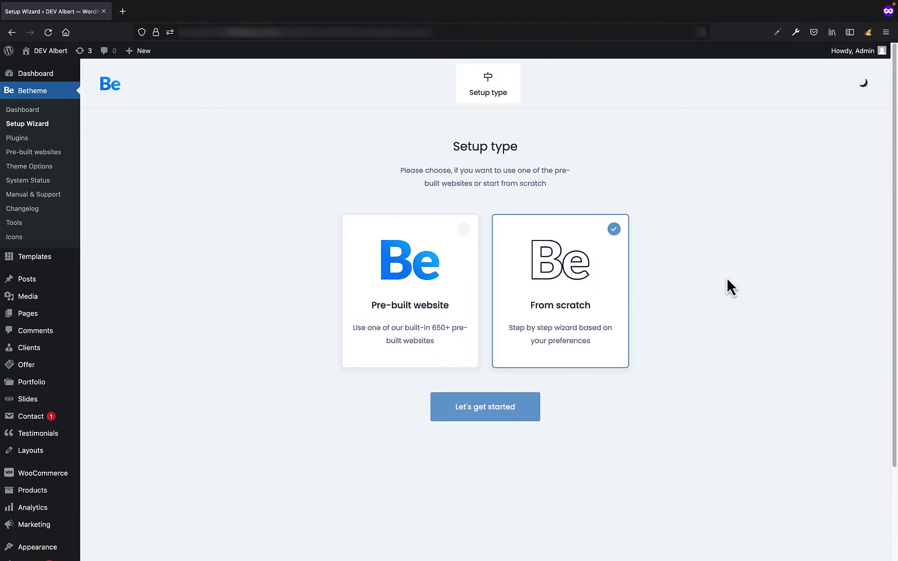
click(429, 294)
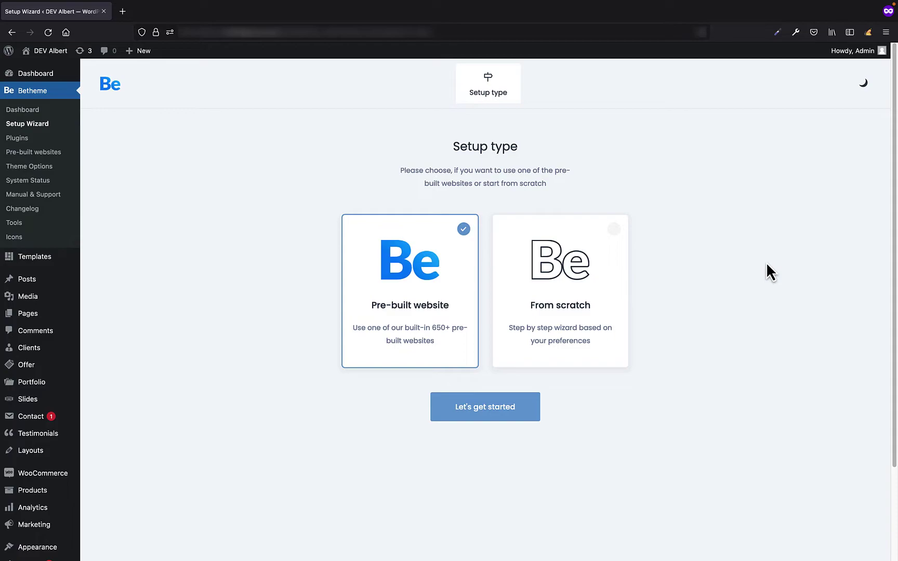
click(489, 414)
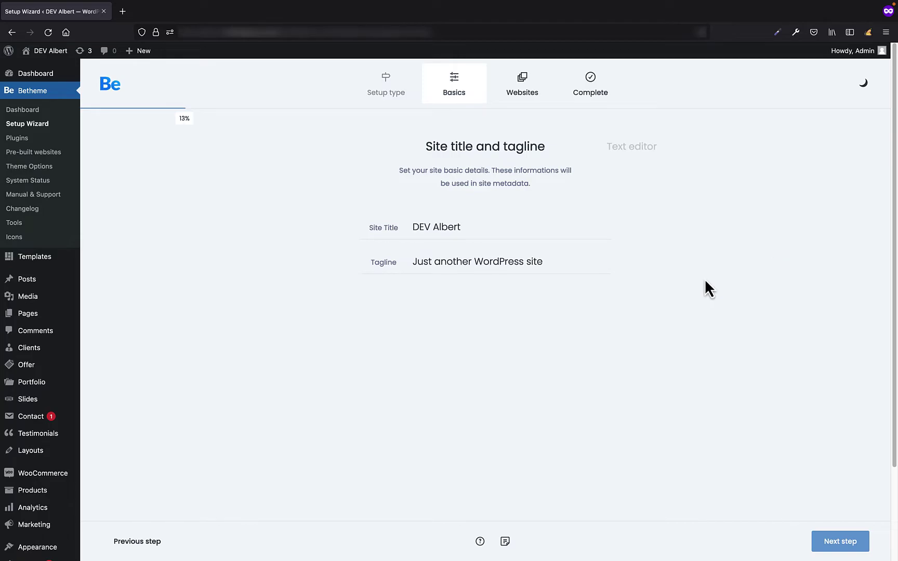
Step: Leave the pre-filled site title and tagline unchanged and continue to the next step
scroll(61, 514, down, 5)
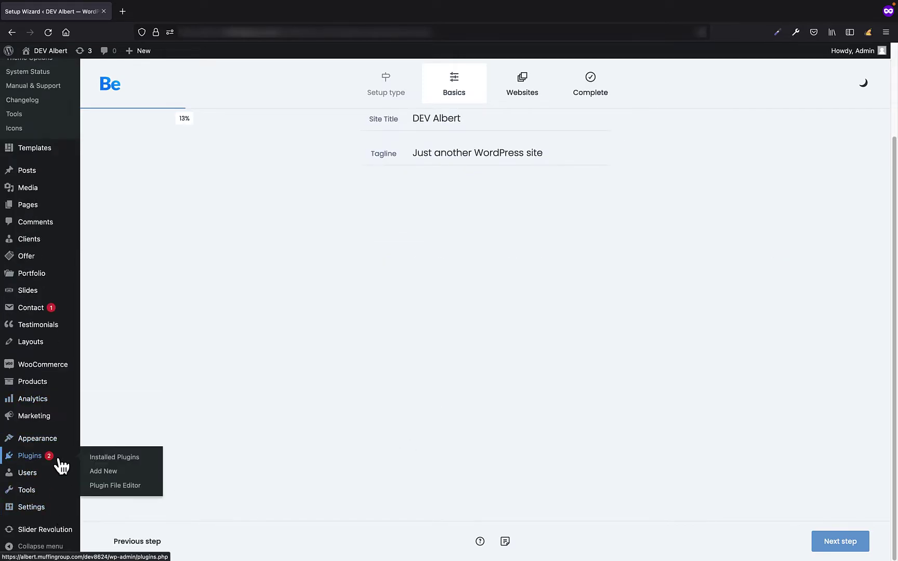
mouse_move(55, 510)
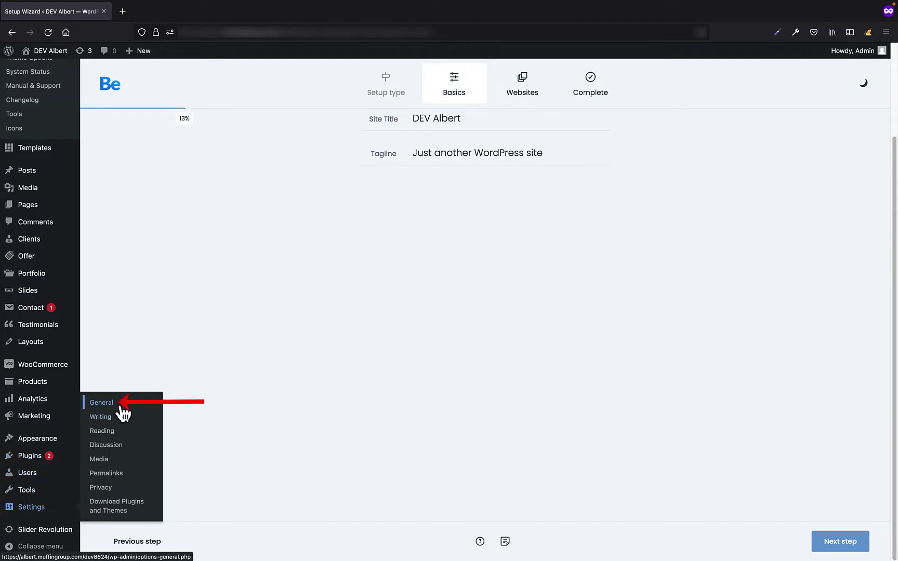
scroll(743, 309, up, 5)
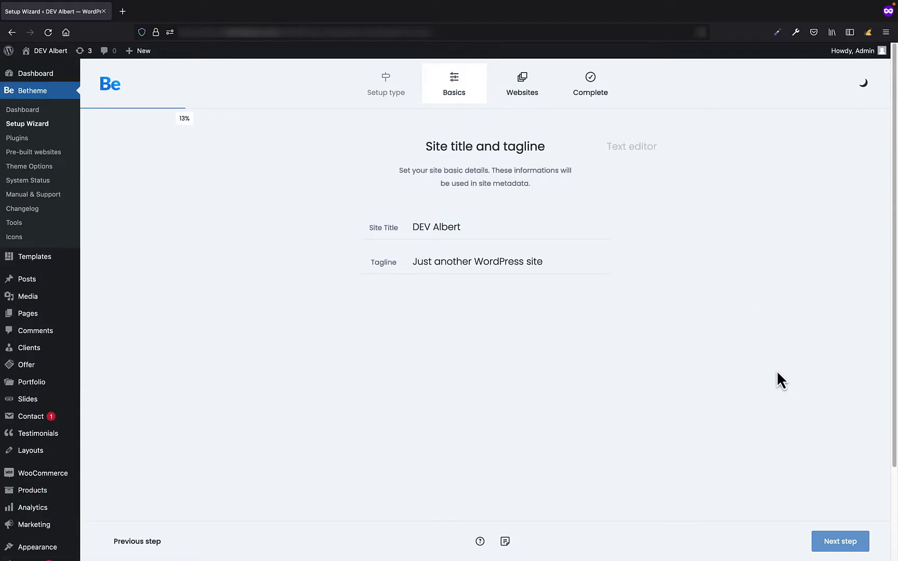
click(862, 540)
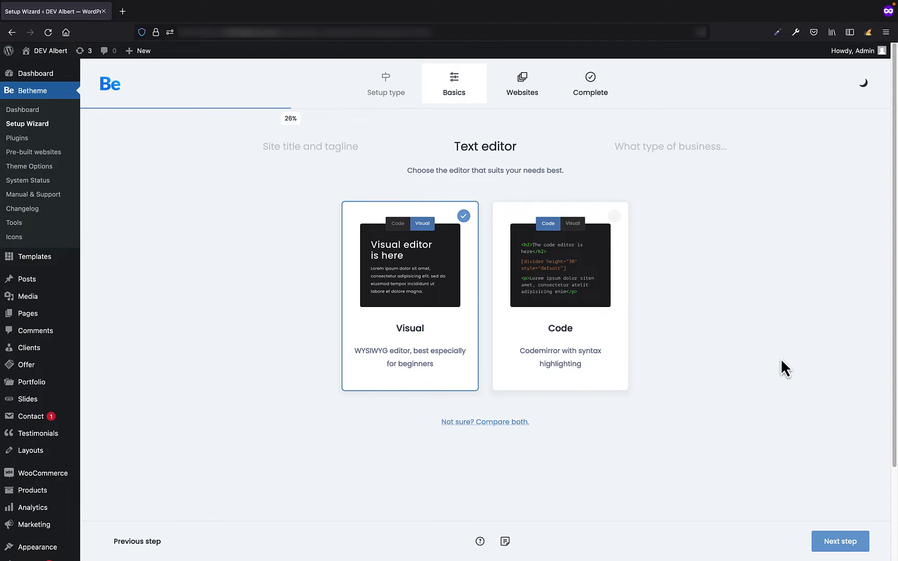
Step: Watch and close the editor comparison video, then keep Visual as the text editor
click(501, 424)
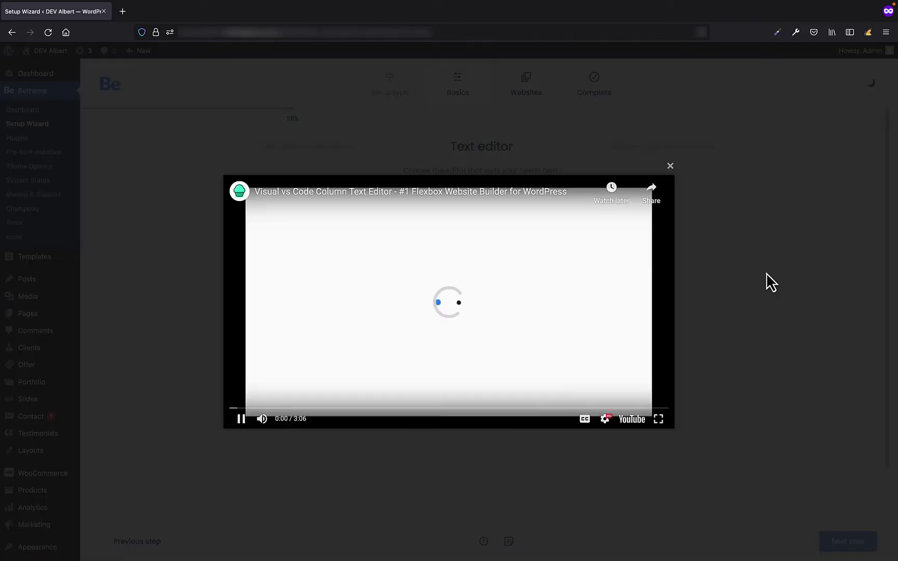
click(670, 166)
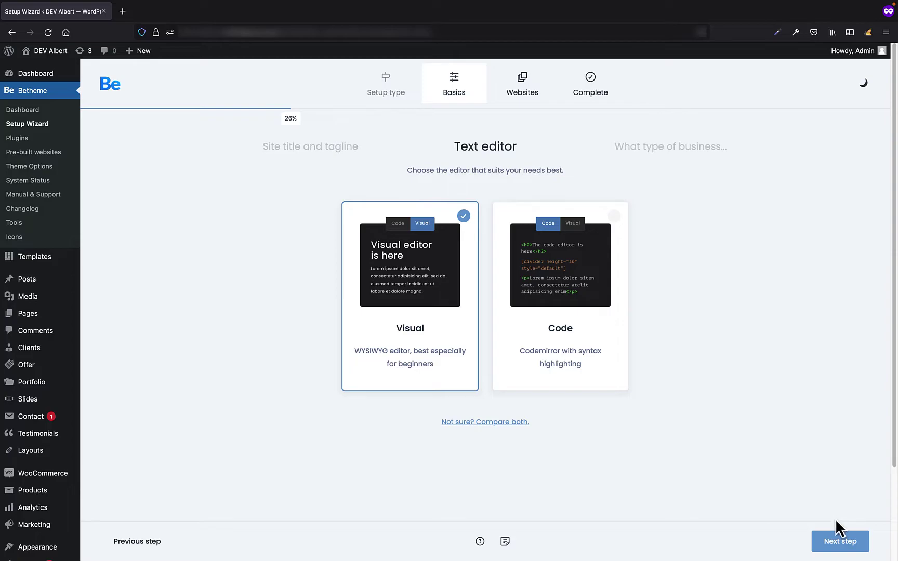
click(839, 540)
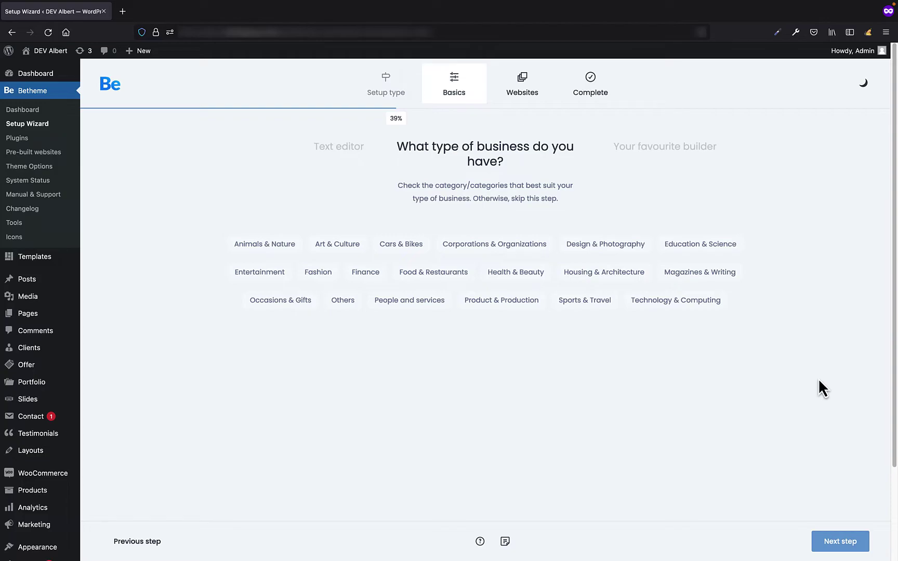
Step: Leave every business category unchecked and continue to the builder choice
click(821, 543)
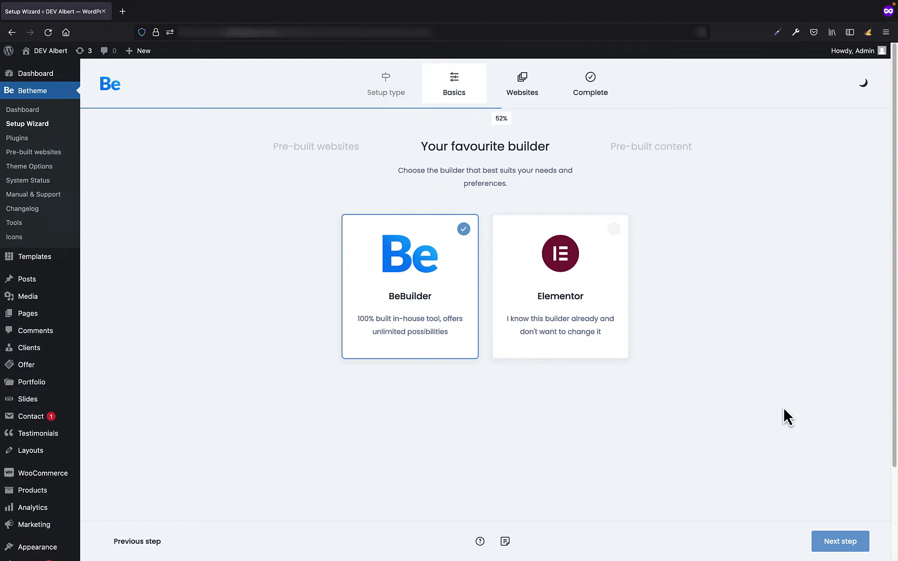
Step: Keep BeBuilder as the page builder and continue to the 679-website list
click(847, 542)
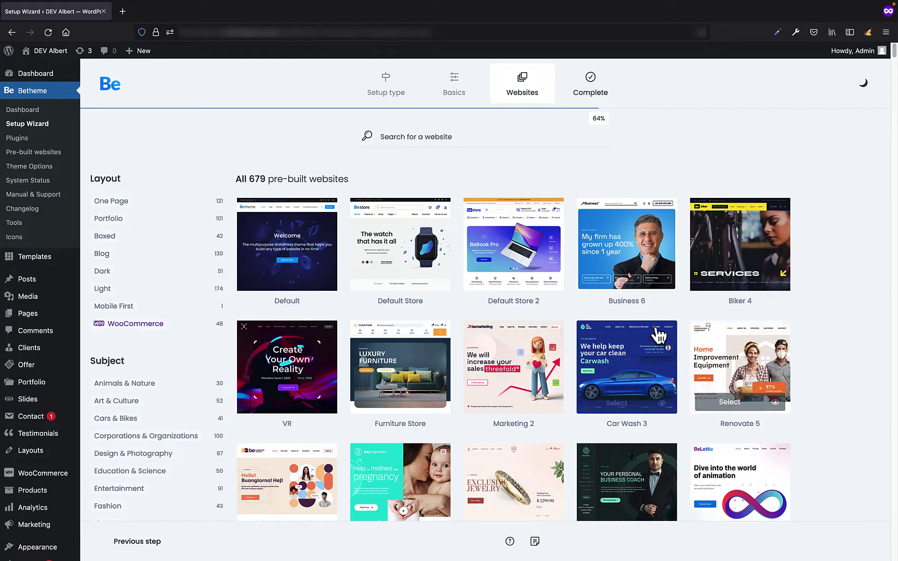
Step: Preview the Business 6 demo in a new tab, then select Business 6 for import
click(605, 253)
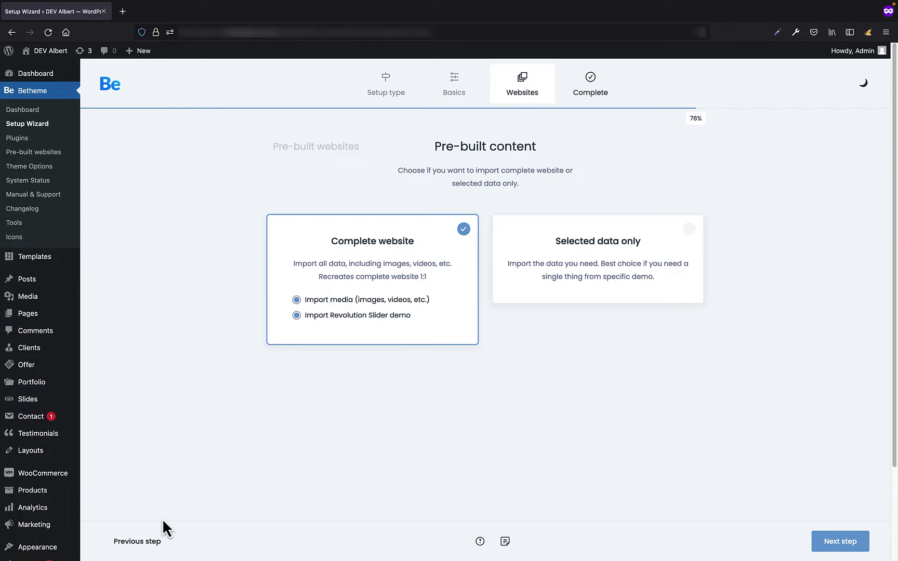
click(156, 541)
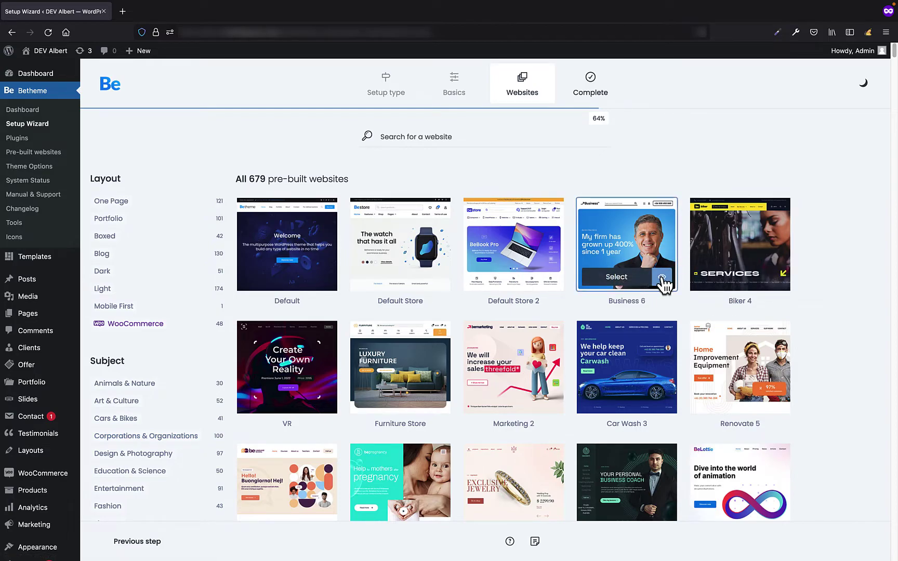
click(661, 278)
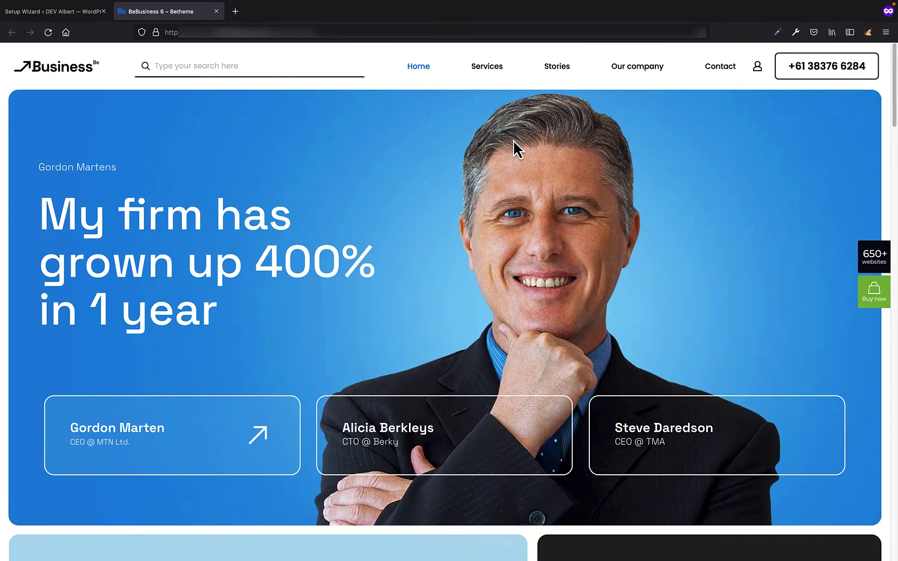
click(217, 11)
click(131, 542)
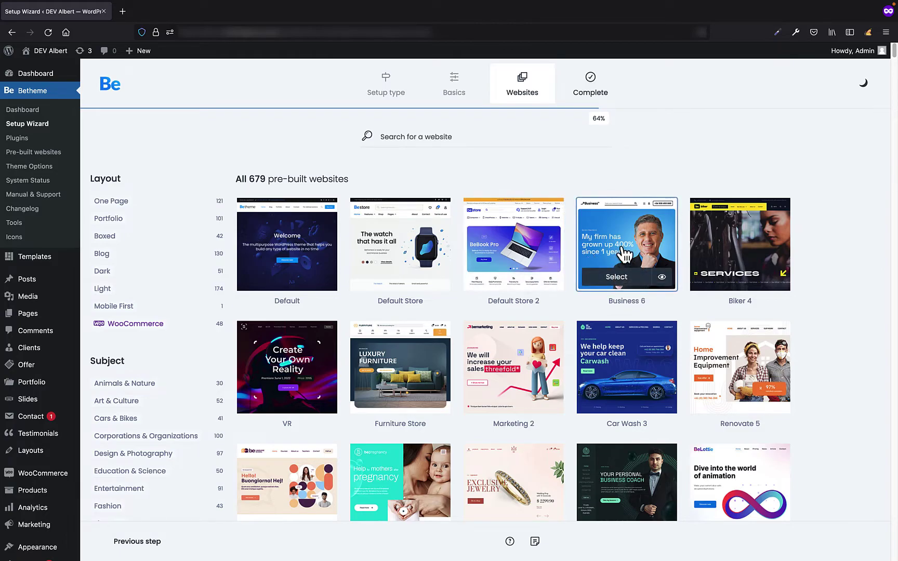
click(626, 255)
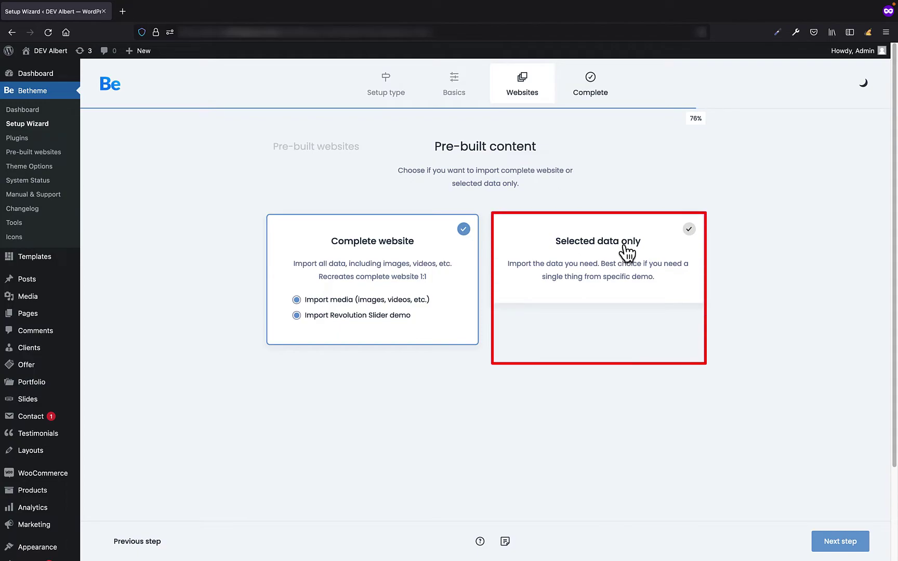
Step: Try Selected data only, then choose Complete website with media and Revolution Slider demo
click(626, 254)
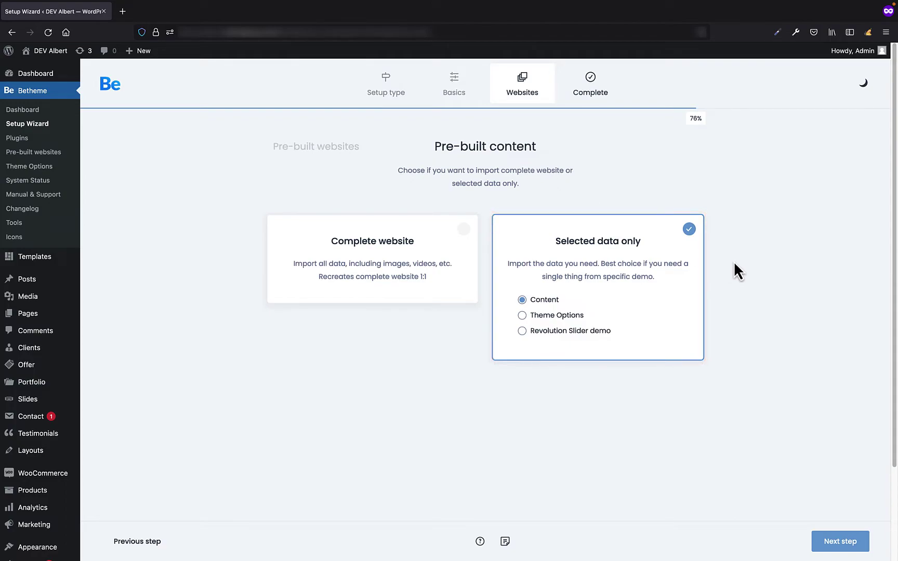
click(392, 267)
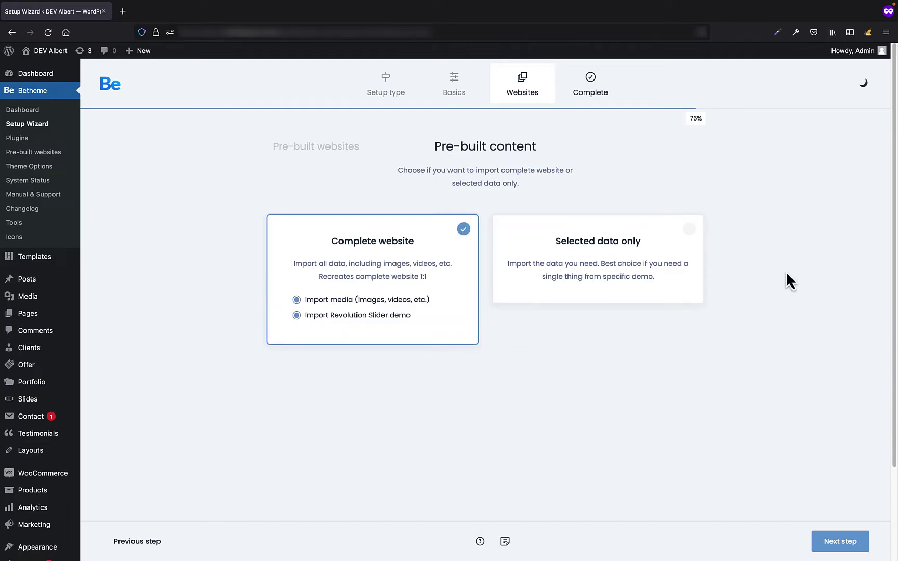
click(839, 541)
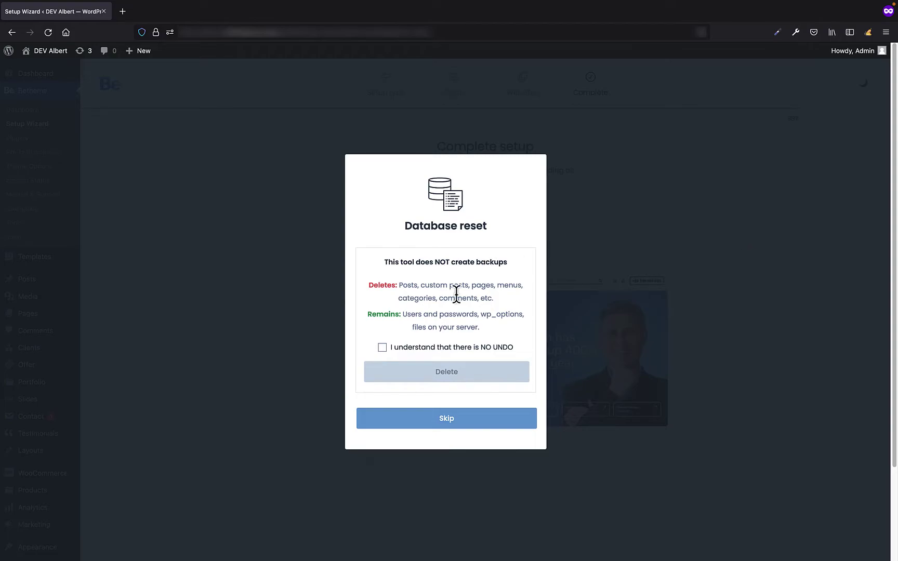
Step: Tick 'I understand that there is NO UNDO' and delete existing content to install
click(435, 348)
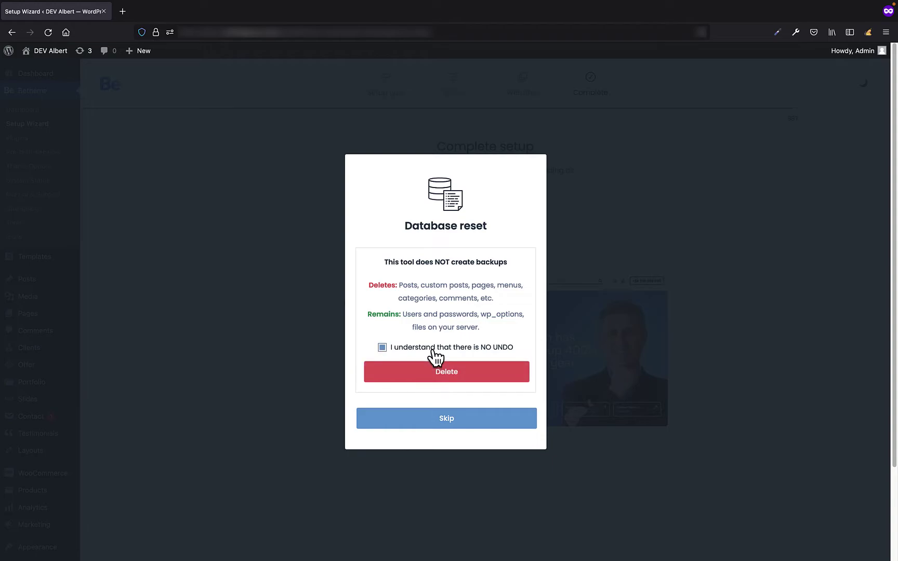
click(448, 372)
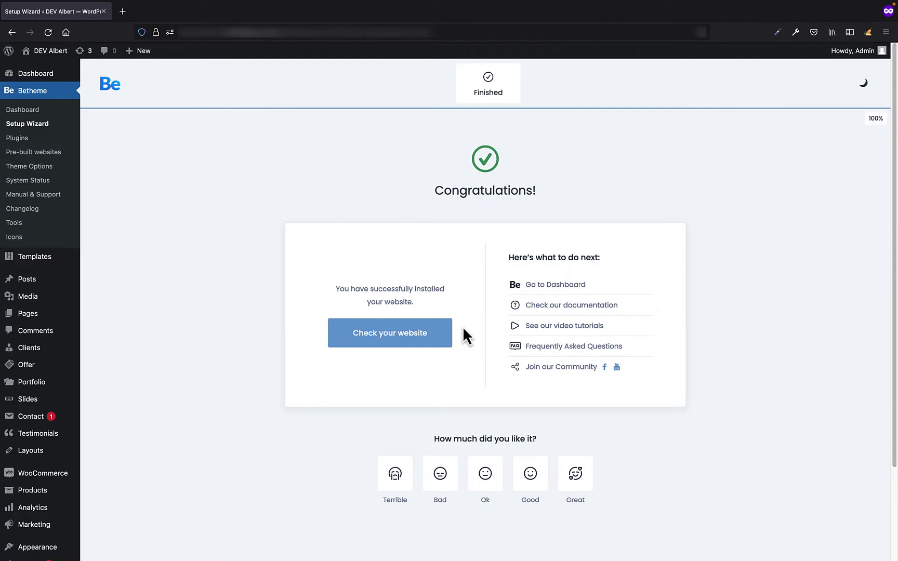
click(401, 334)
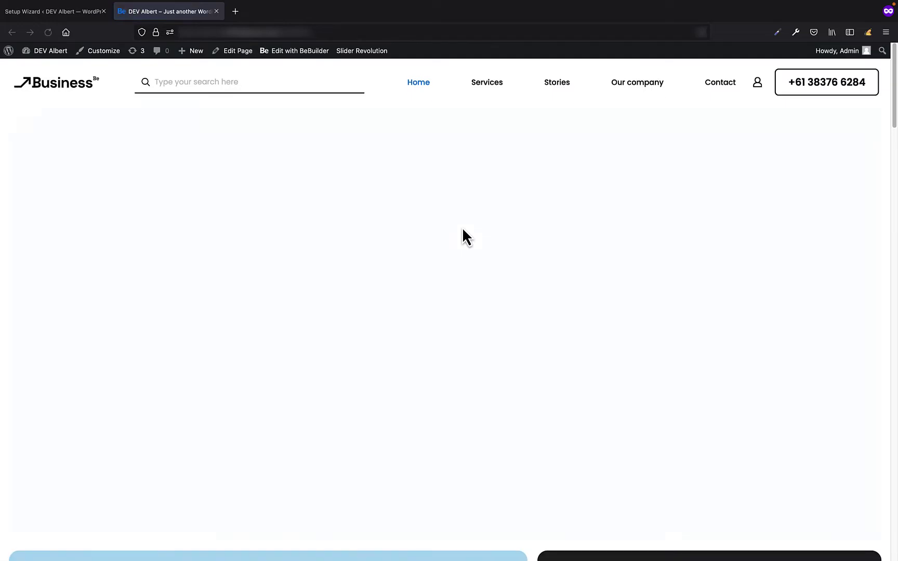
scroll(462, 229, down, 20)
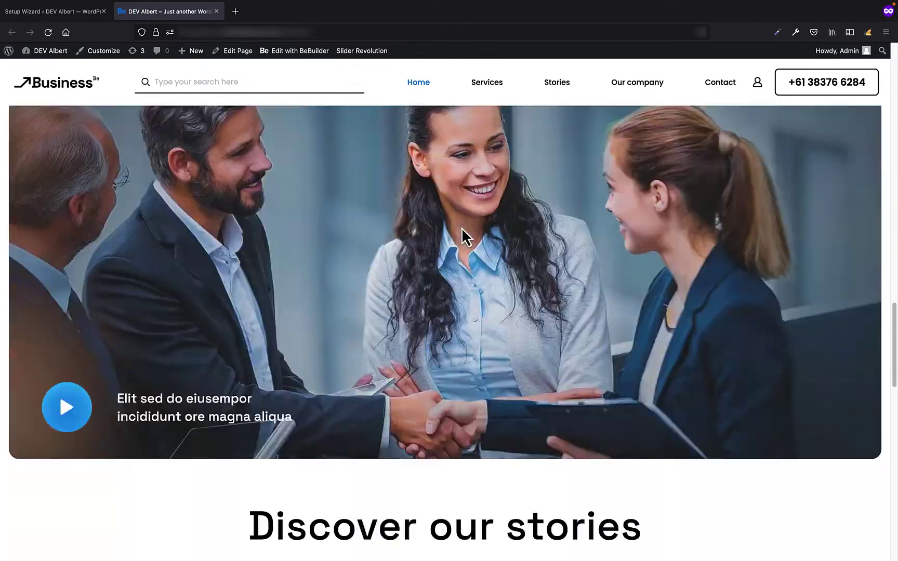
scroll(461, 227, down, 15)
scroll(461, 227, up, 20)
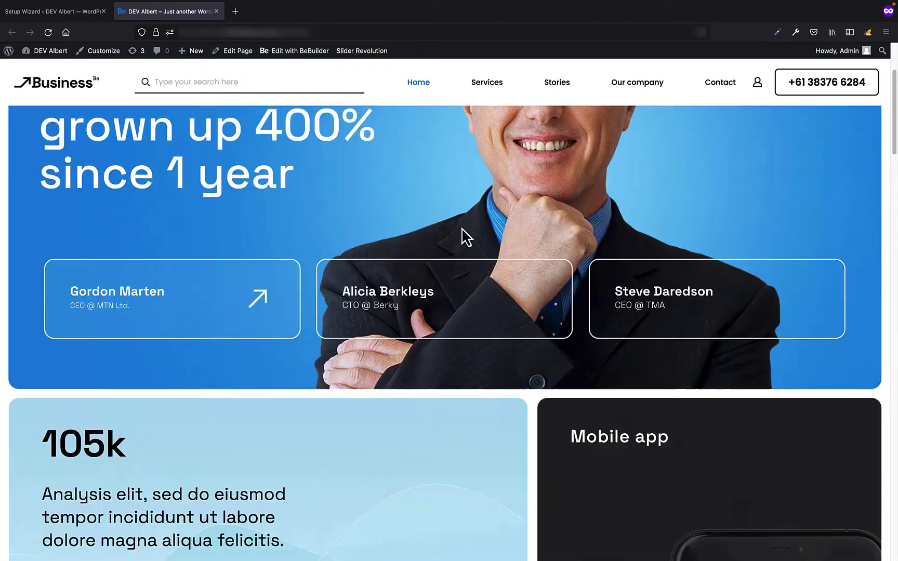
scroll(461, 227, up, 3)
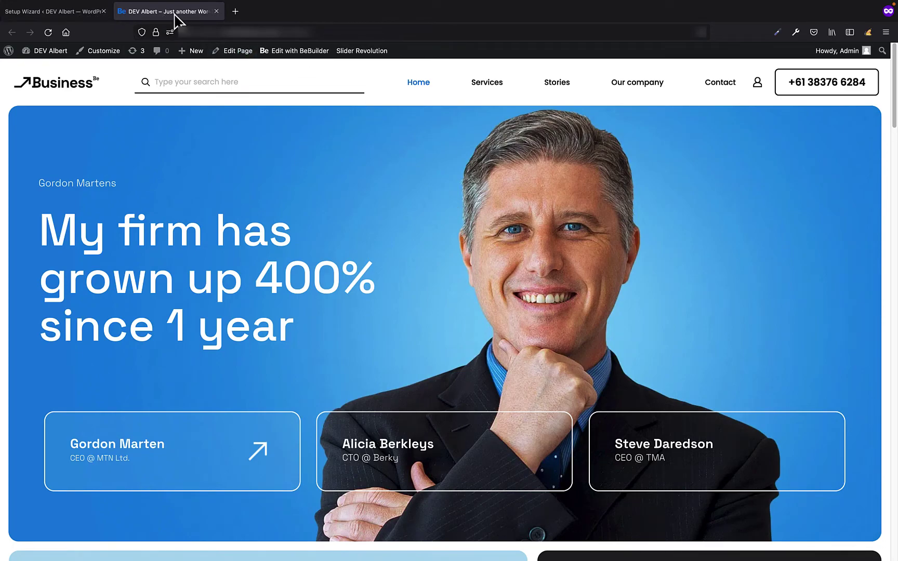
click(216, 11)
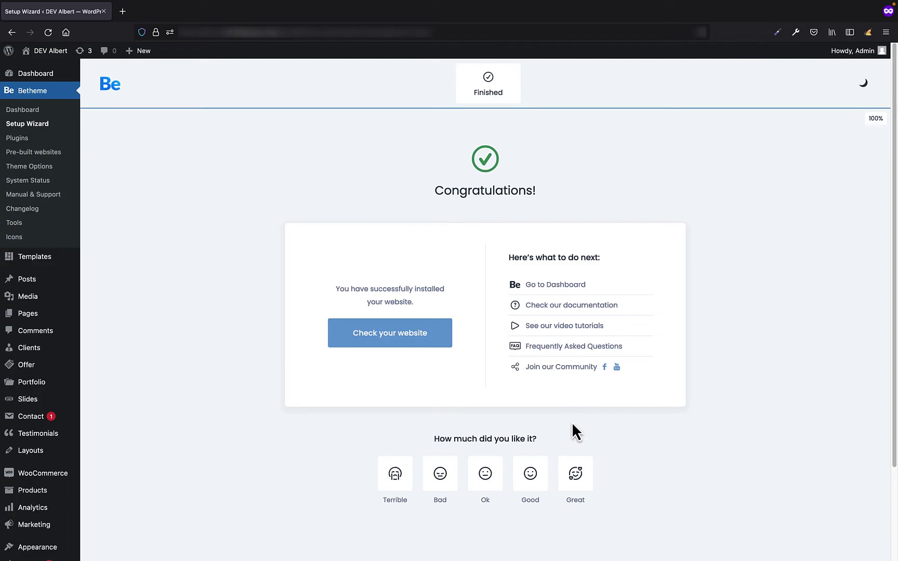
Step: Rate the setup experience as Great on the Finished page
click(576, 476)
Step: Relaunch the Setup Wizard and start it on the From scratch path
click(33, 137)
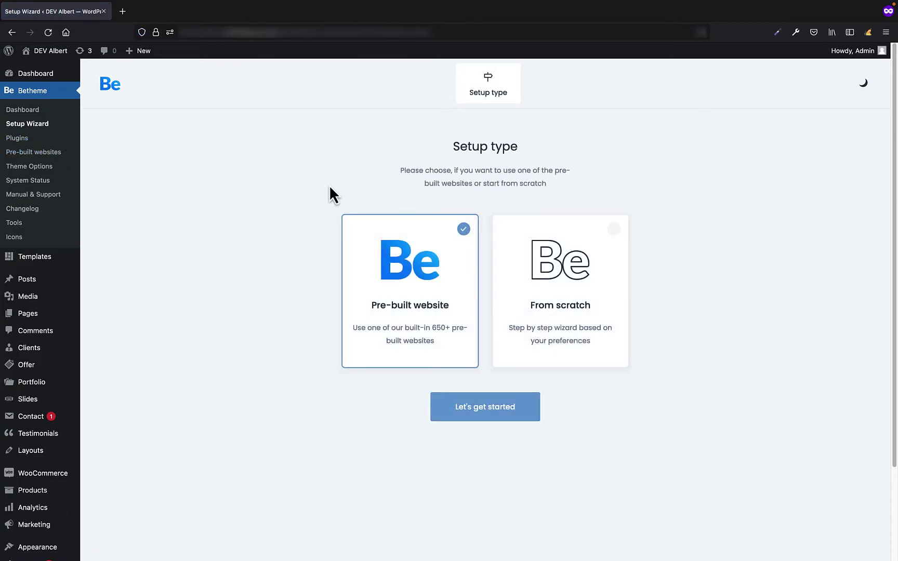
click(516, 299)
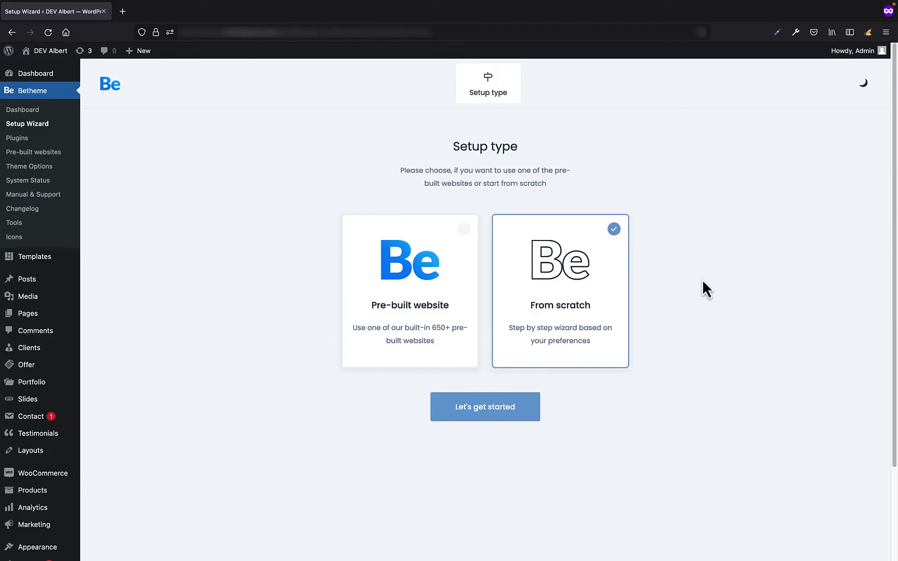
click(515, 411)
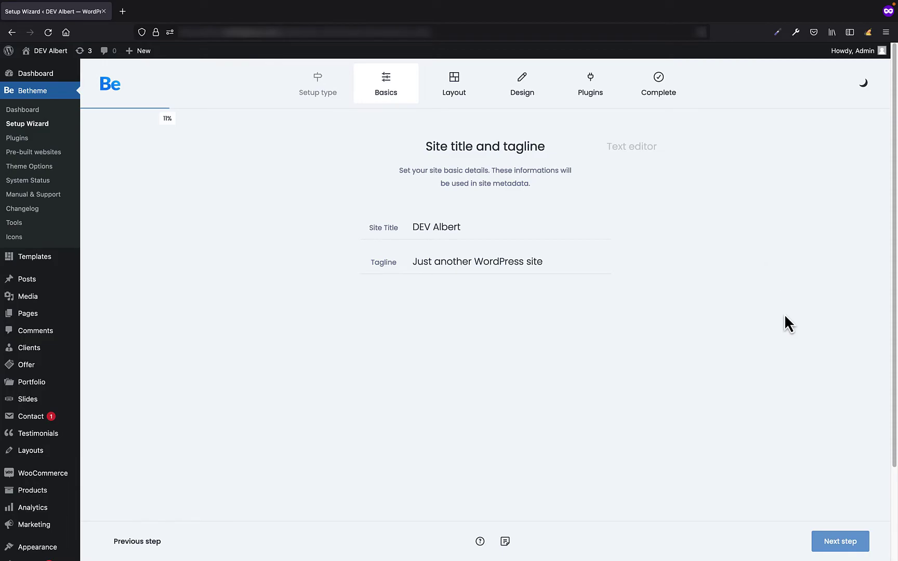
Step: Advance from the site title to the Text editor step, leaving Visual selected
click(848, 543)
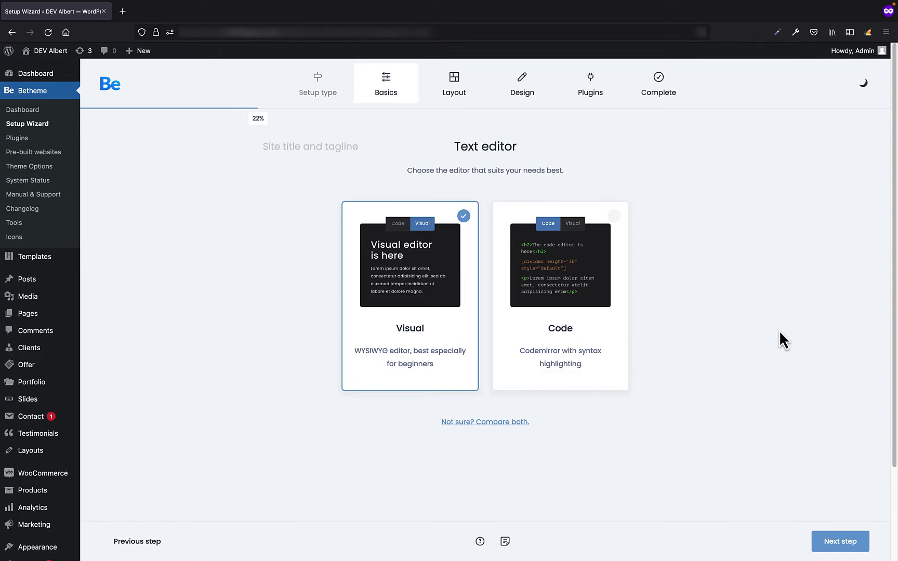
Step: Continue to the Layout step and choose the pre-built Header 04 design
click(824, 540)
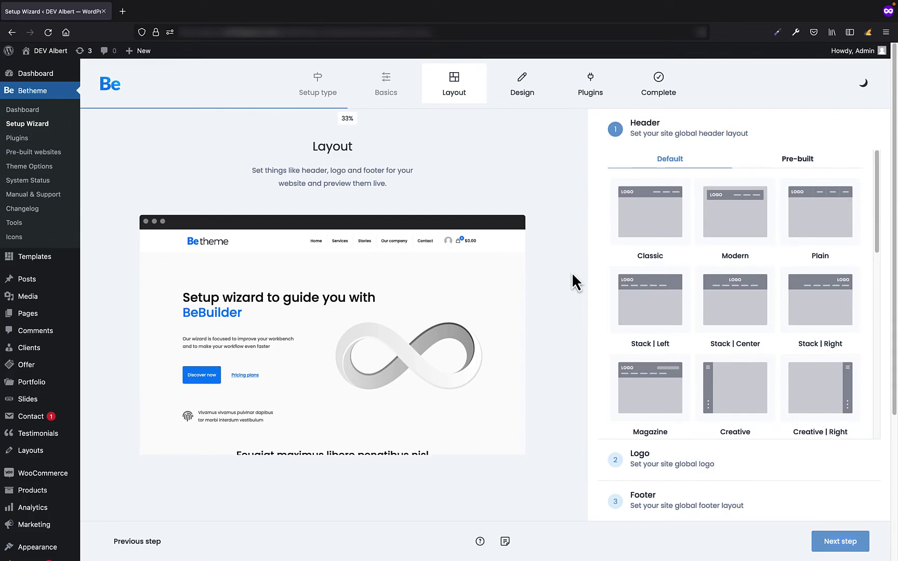
click(809, 161)
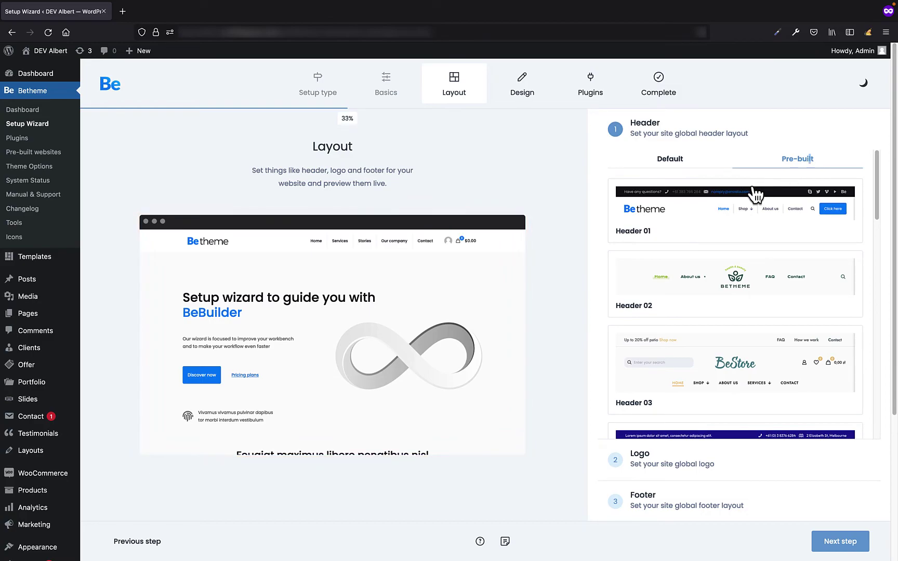
scroll(735, 337, down, 3)
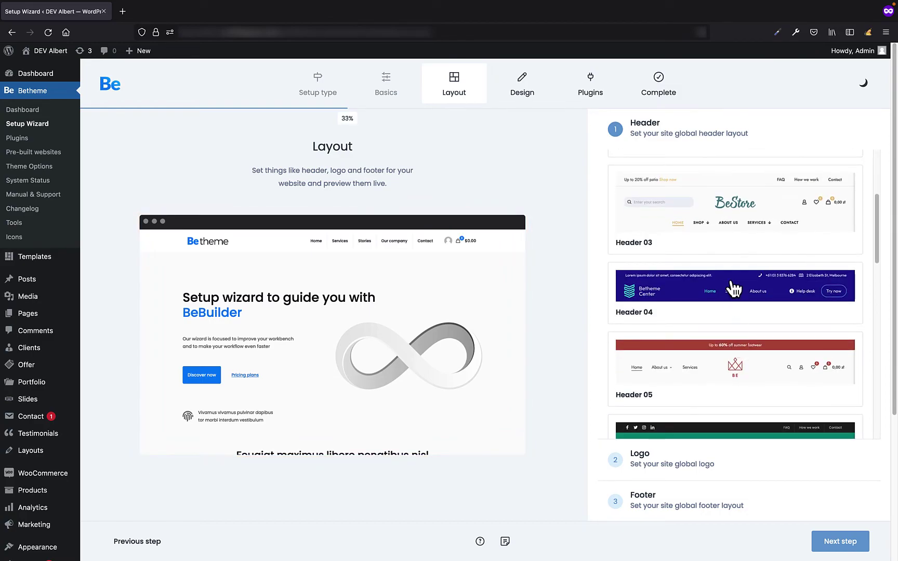
click(734, 288)
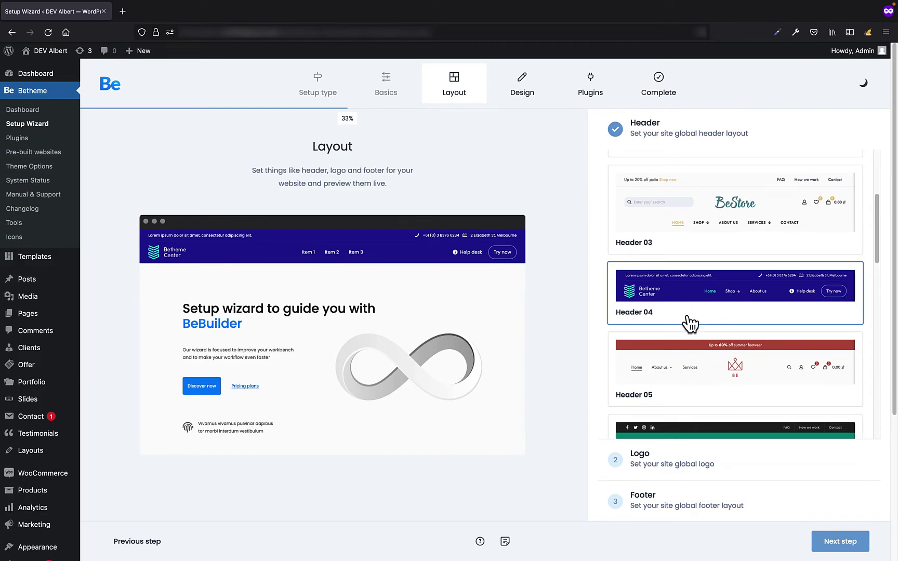
Step: Set the blue signature image from the media library as the site logo
scroll(676, 384, down, 1)
click(660, 453)
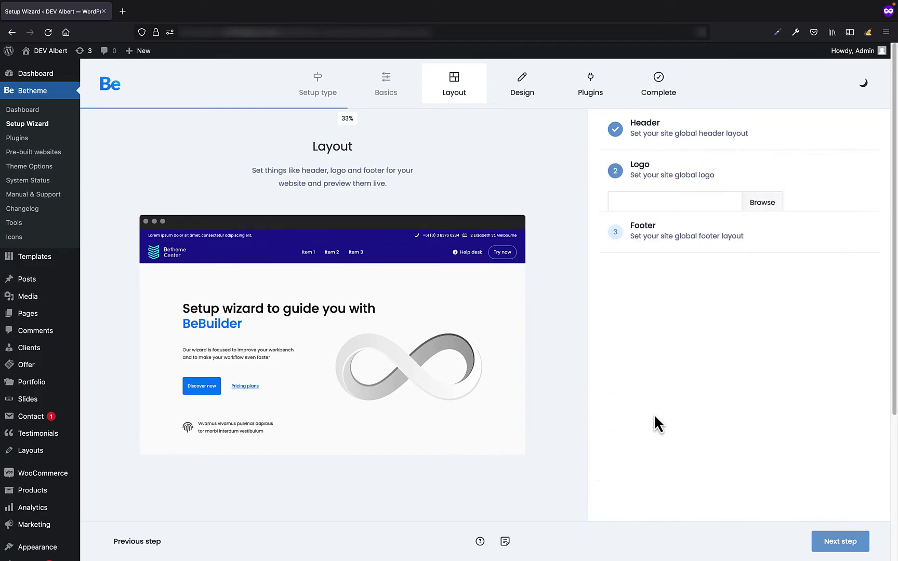
click(772, 215)
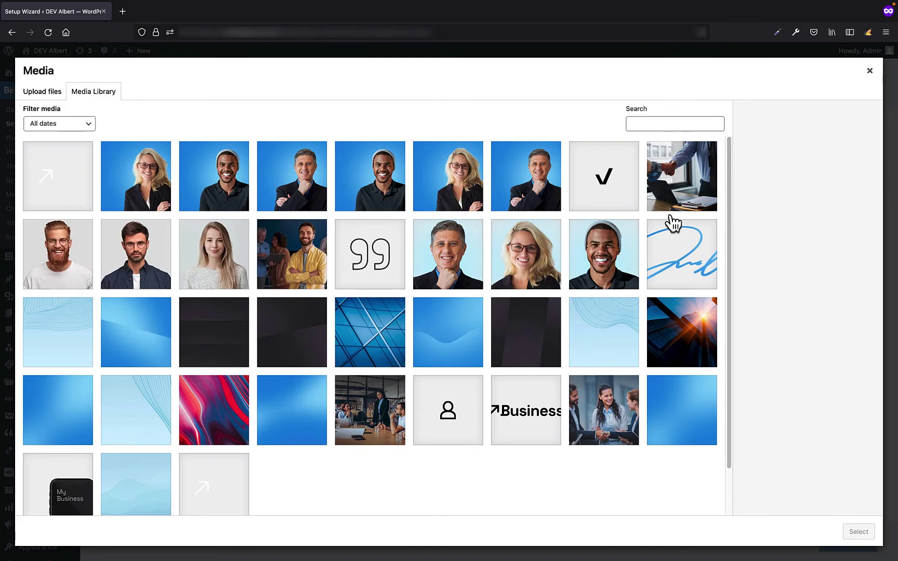
click(673, 224)
click(860, 532)
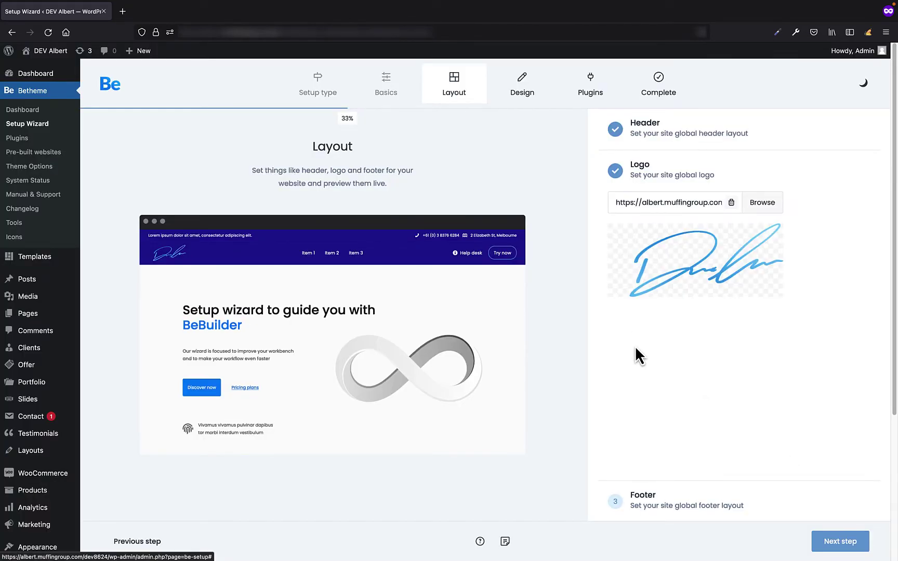
Step: Choose pre-built Footer 01 as the site footer and continue to Typography
scroll(635, 351, down, 2)
click(645, 496)
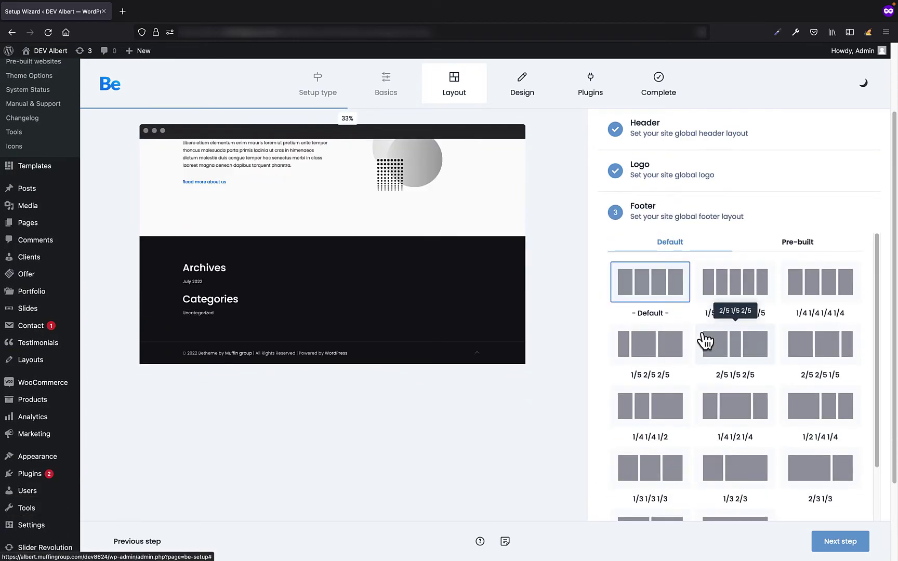
click(800, 245)
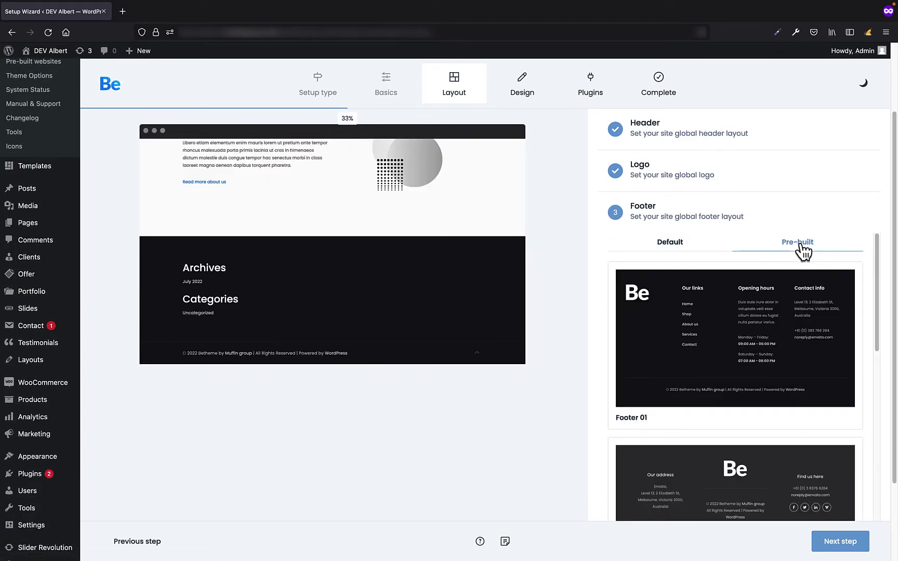
click(757, 320)
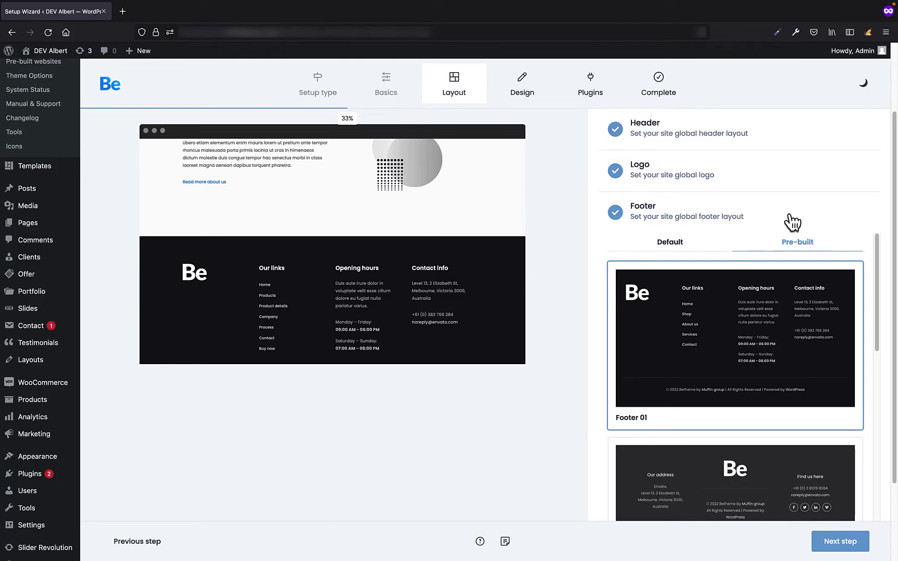
click(843, 544)
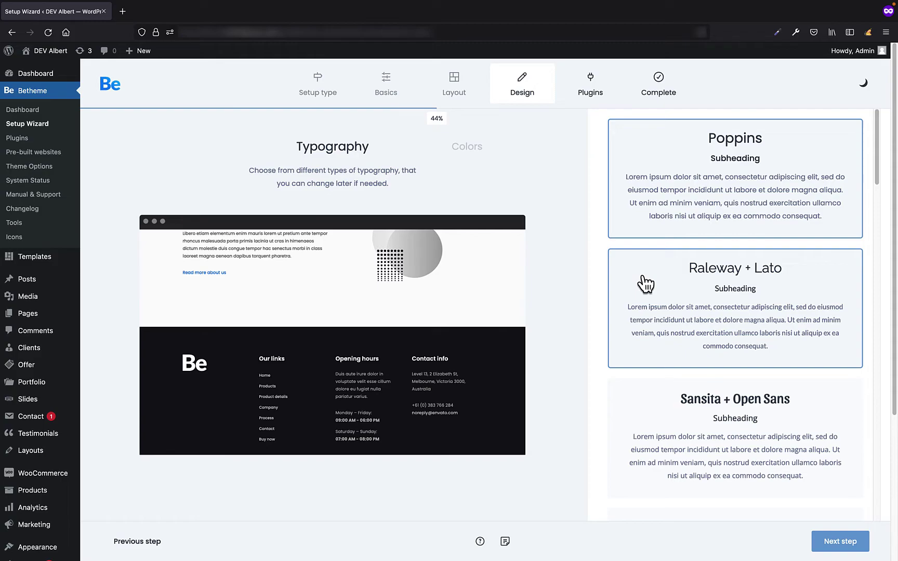
Step: Compare Raleway + Lato, Sansita + Open Sans and Elsie + Roboto, keeping Sansita + Open Sans
click(745, 278)
scroll(745, 292, down, 3)
click(742, 357)
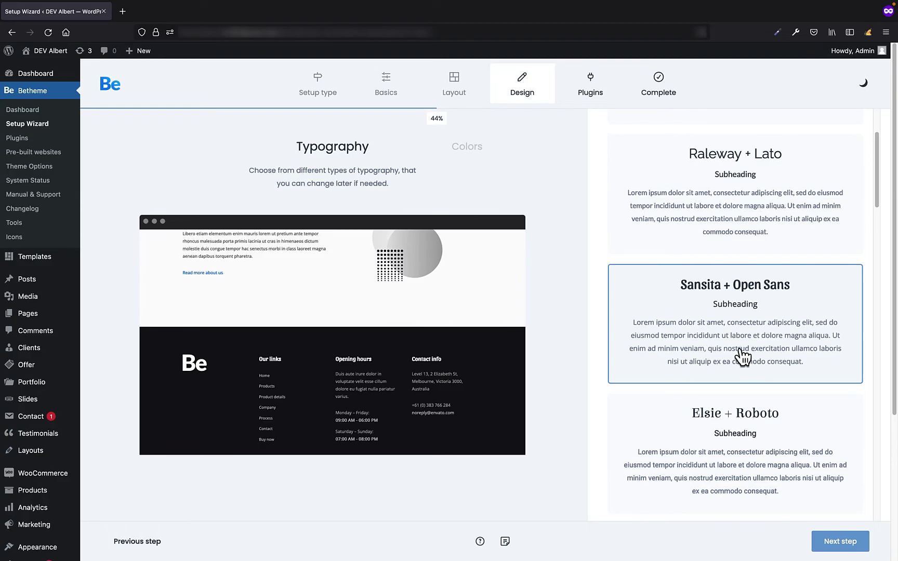
scroll(741, 356, down, 2)
click(743, 363)
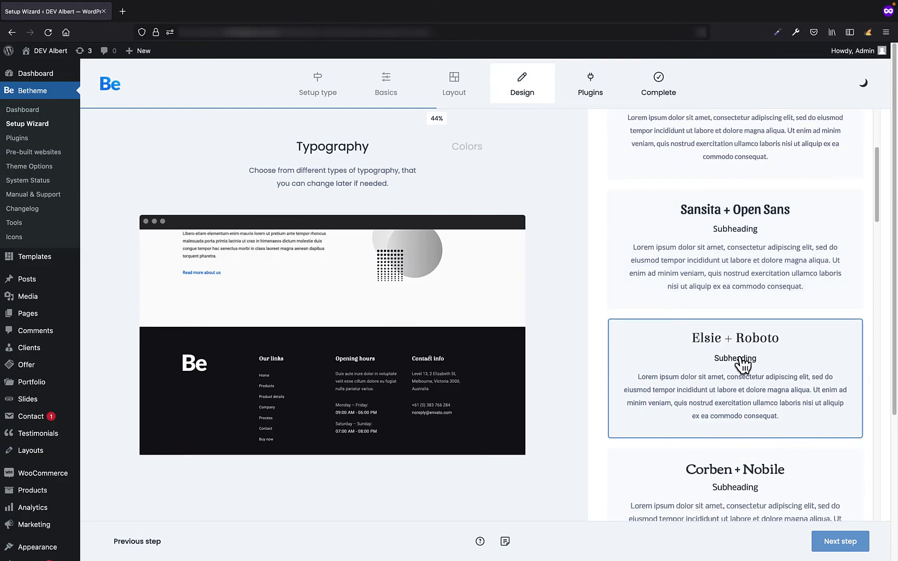
scroll(445, 329, up, 10)
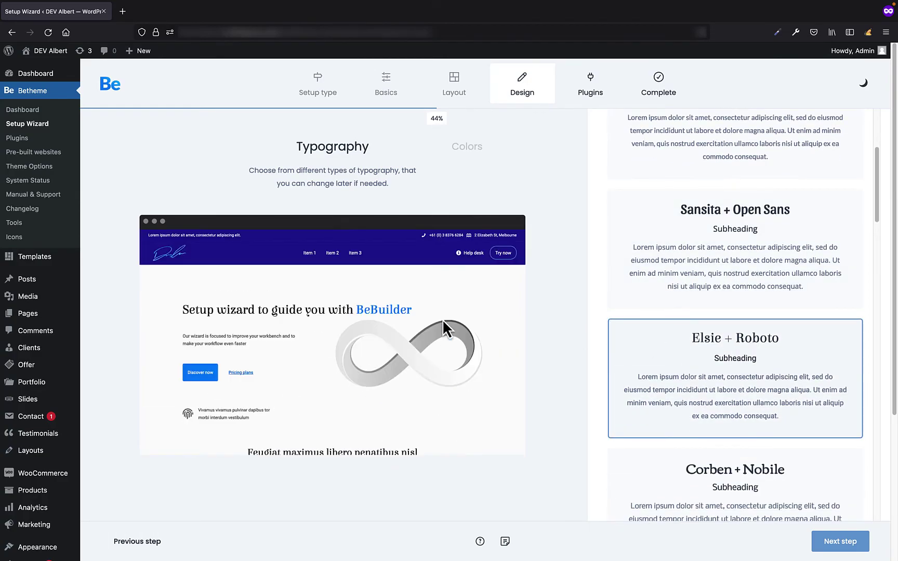
click(746, 265)
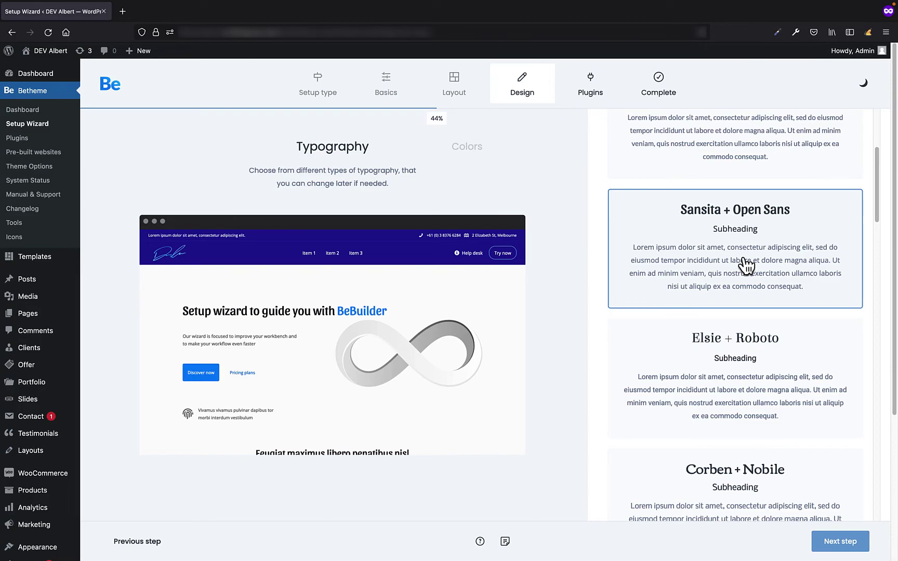
click(856, 543)
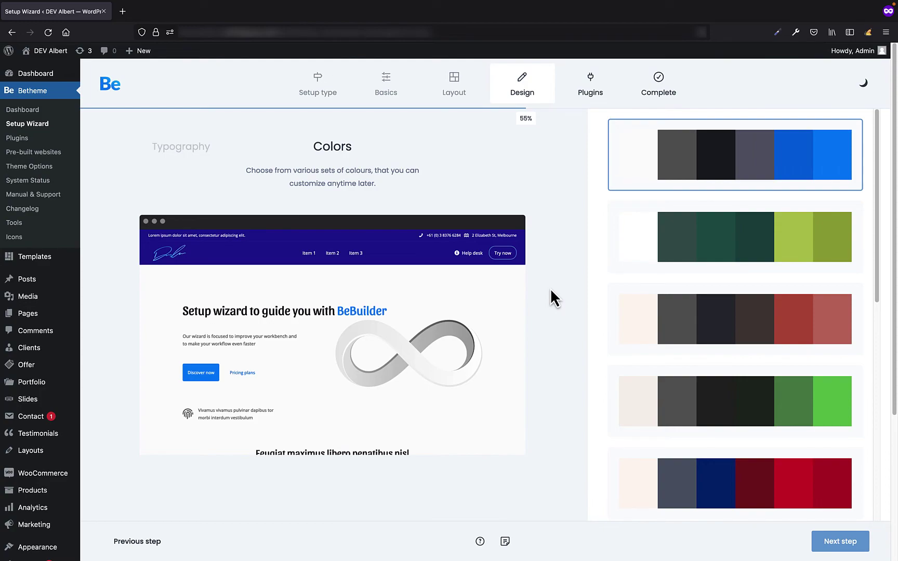
Step: Try the dark green, brown-red and bright green palettes, then pick navy and red
click(763, 237)
click(759, 320)
scroll(760, 325, down, 2)
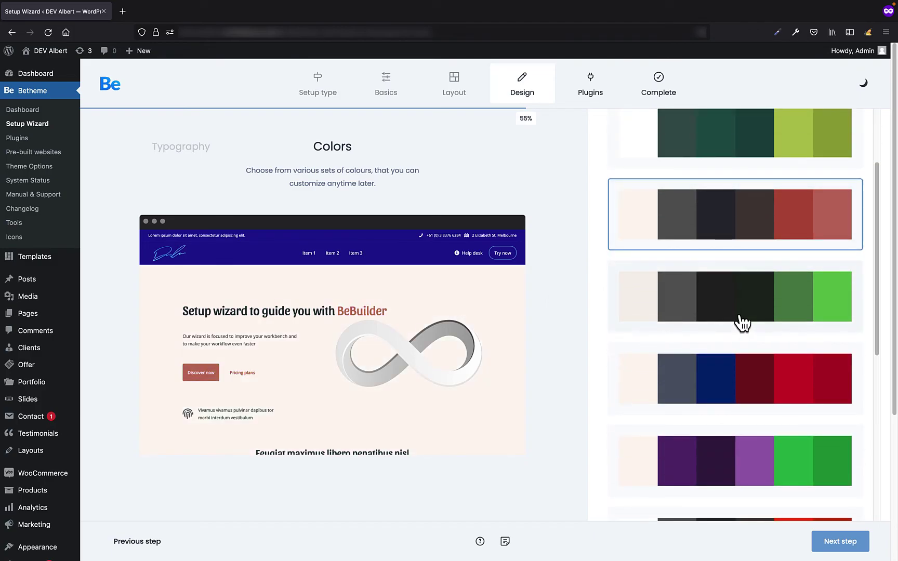
click(756, 318)
click(751, 400)
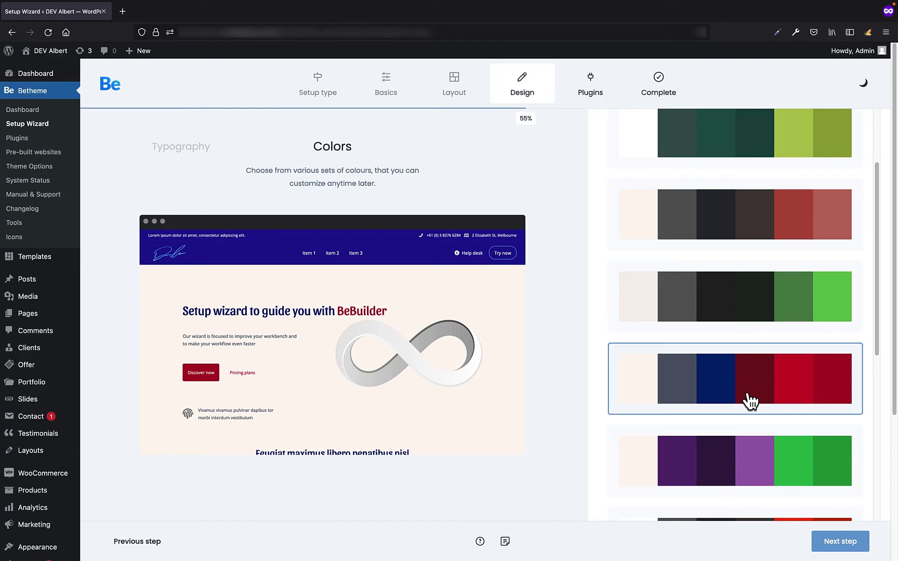
Step: Pass the Plugins step with no plugins selected and reach Complete setup
click(802, 535)
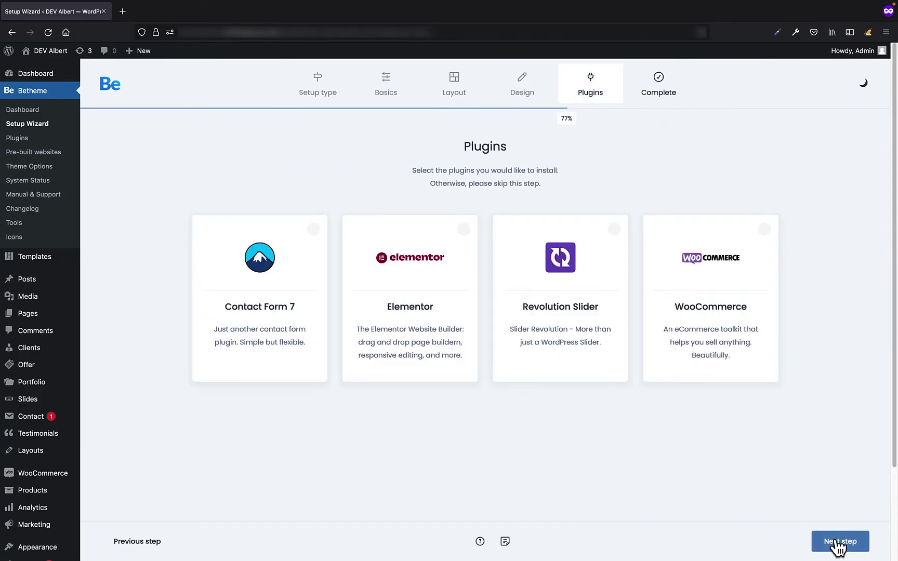
click(661, 343)
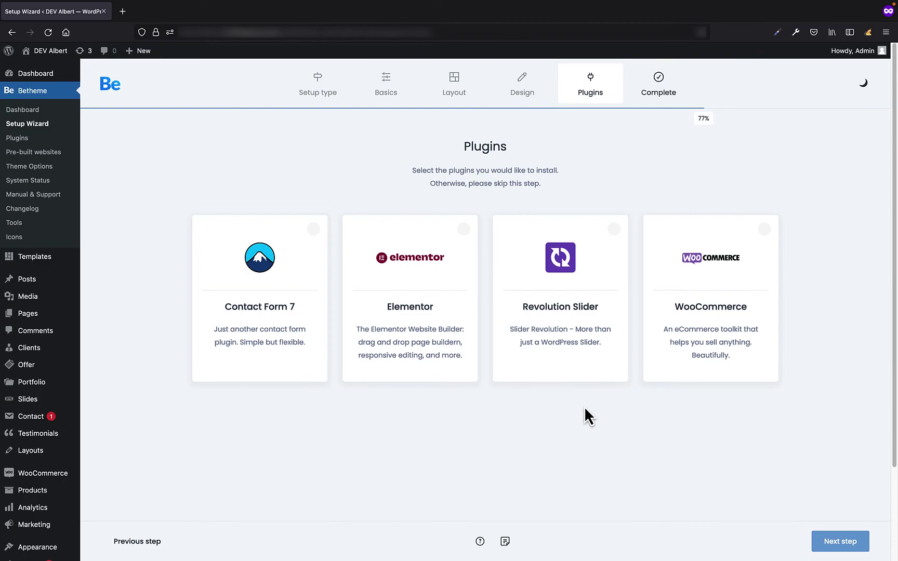
click(832, 532)
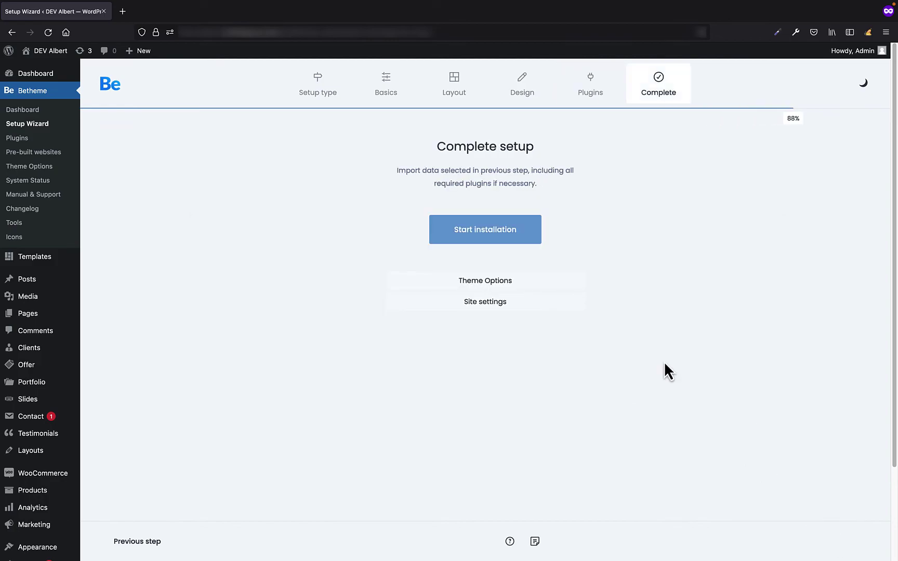
Step: Start installation, confirming the irreversible deletion of the existing site content
click(493, 234)
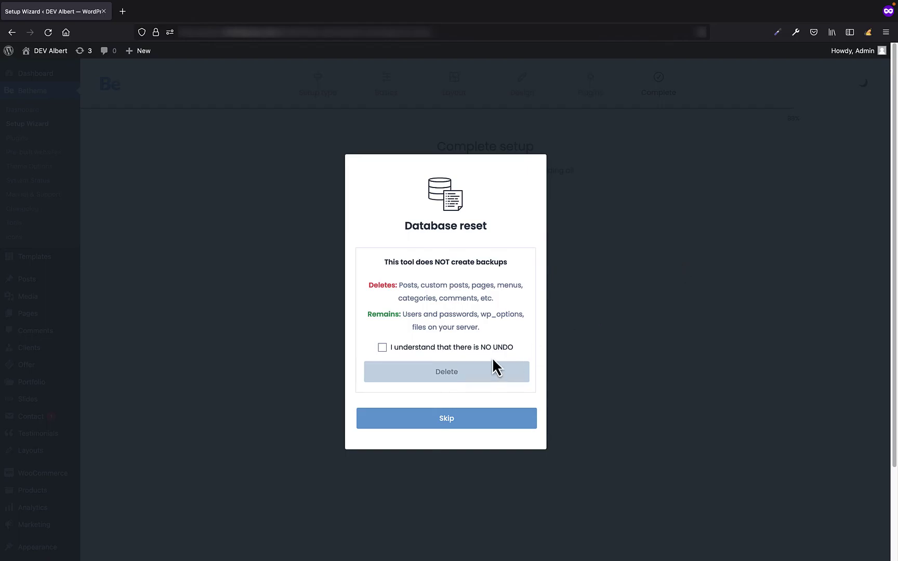
click(444, 352)
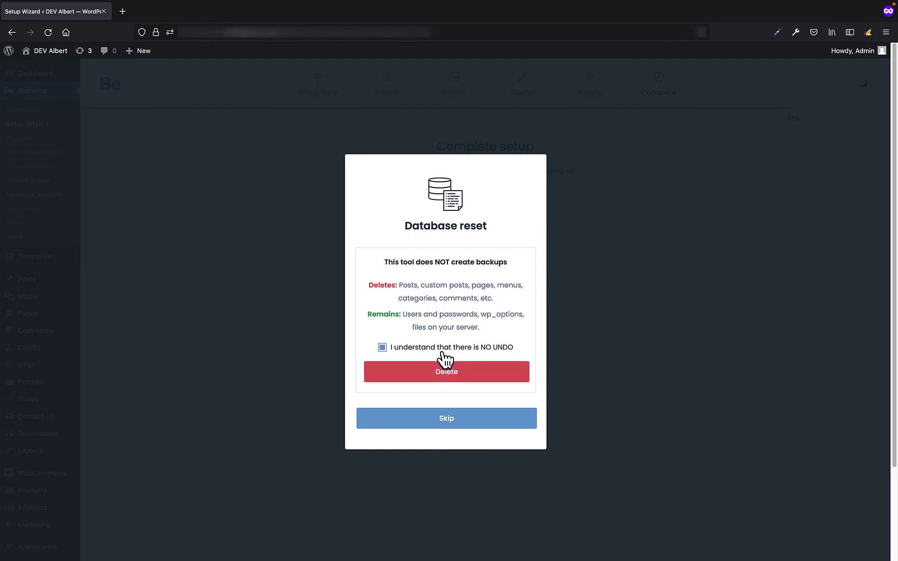
click(462, 377)
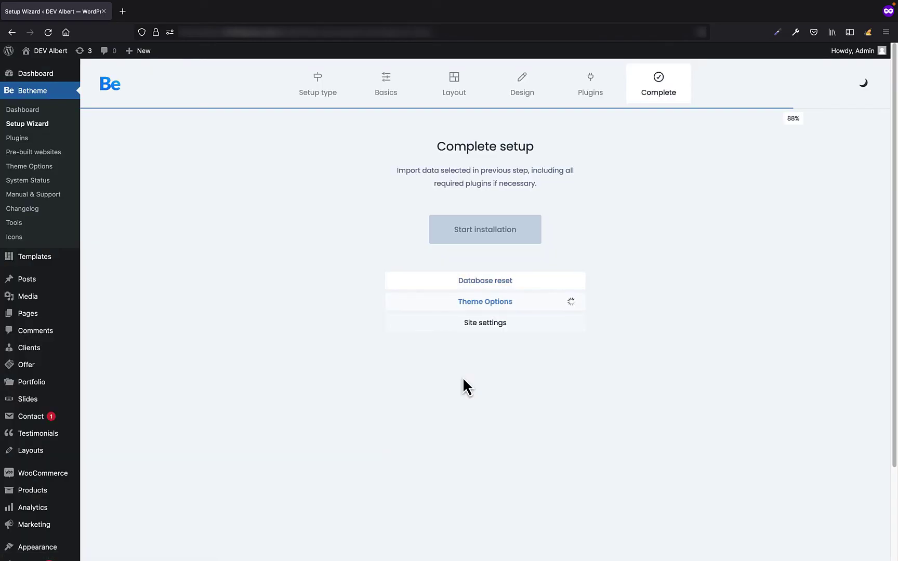